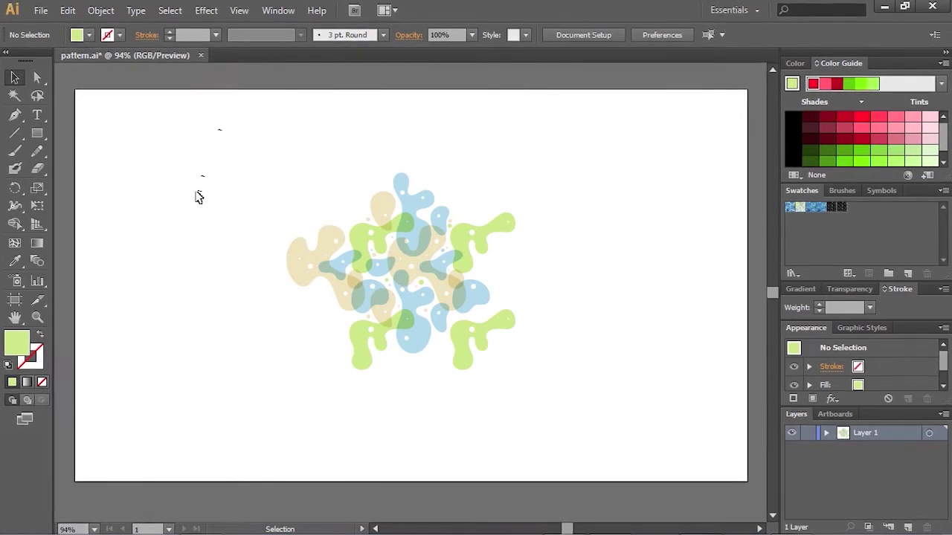
Step: Marquee-select all the blob artwork and make it into a new pattern, New Pattern 5
left_click_drag(253, 150, 593, 419)
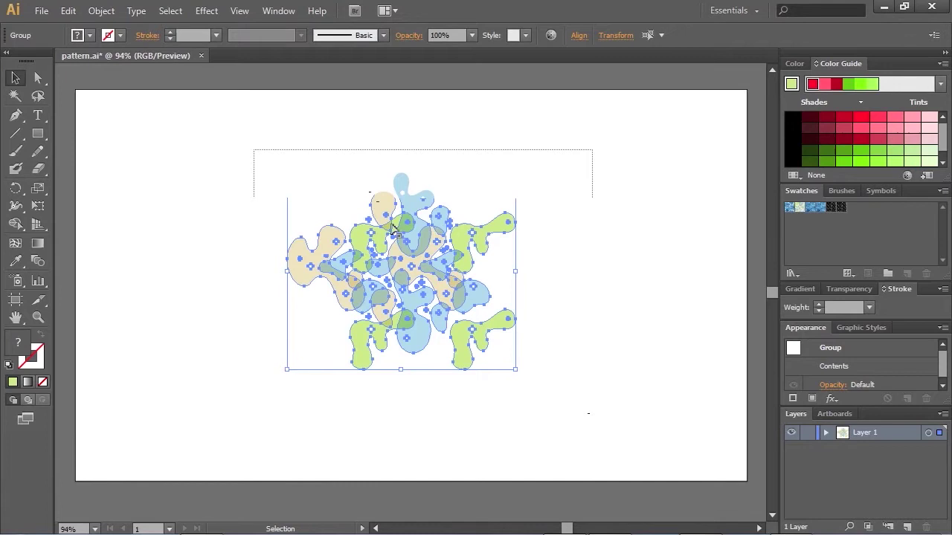
left_click(106, 13)
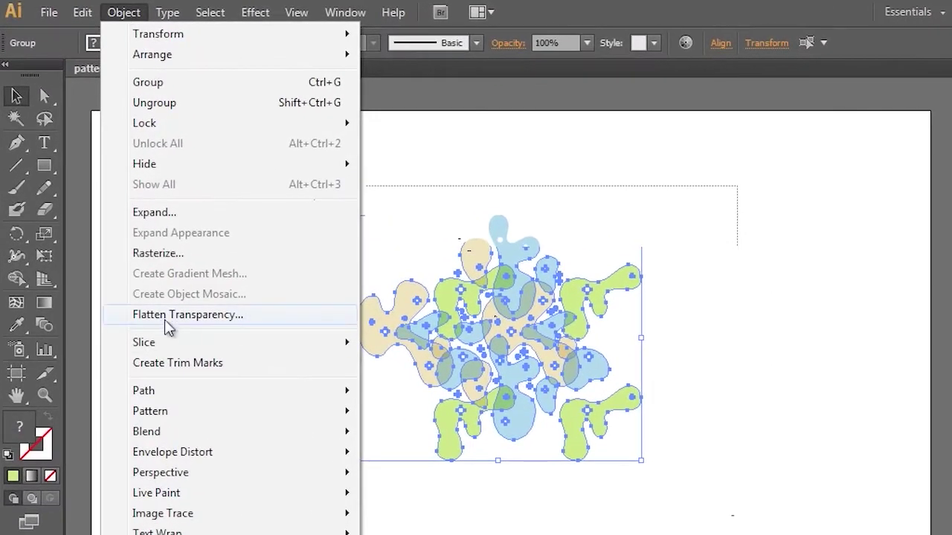
mouse_move(172, 411)
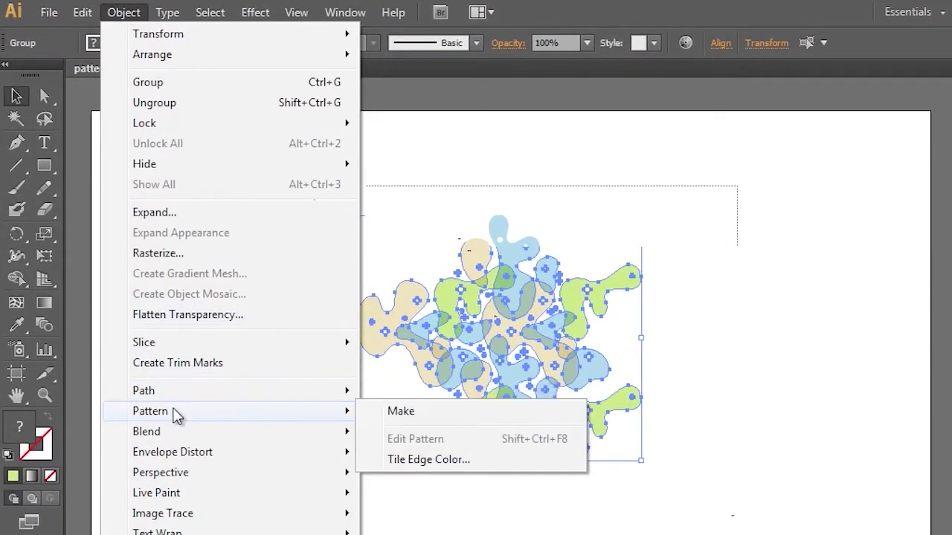
left_click(402, 414)
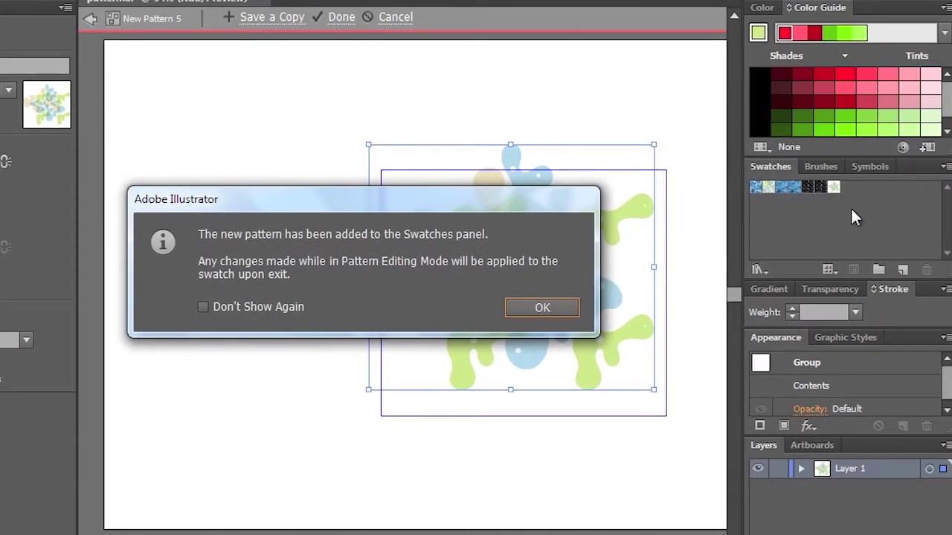
Step: Dismiss the pattern-added notice and set the pattern tile width and height to 200 px
left_click(520, 308)
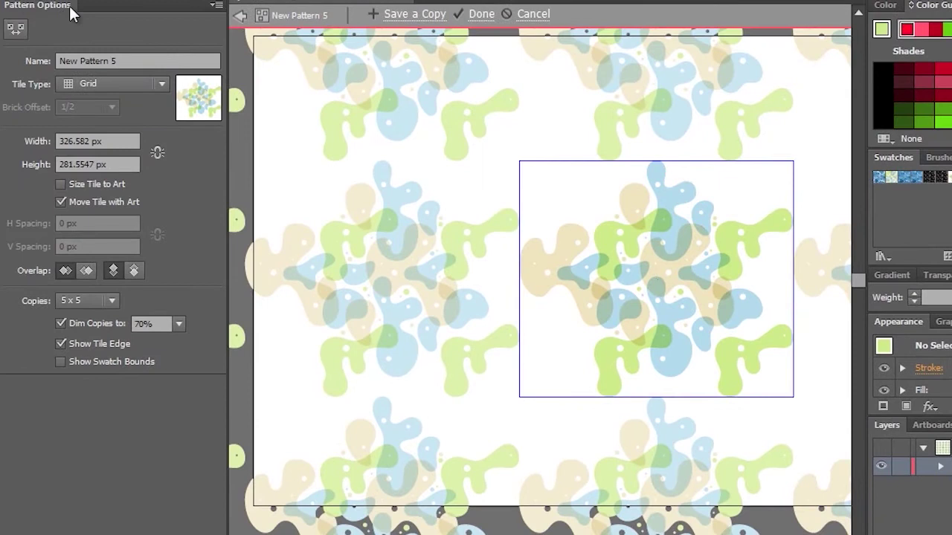
left_click(116, 143)
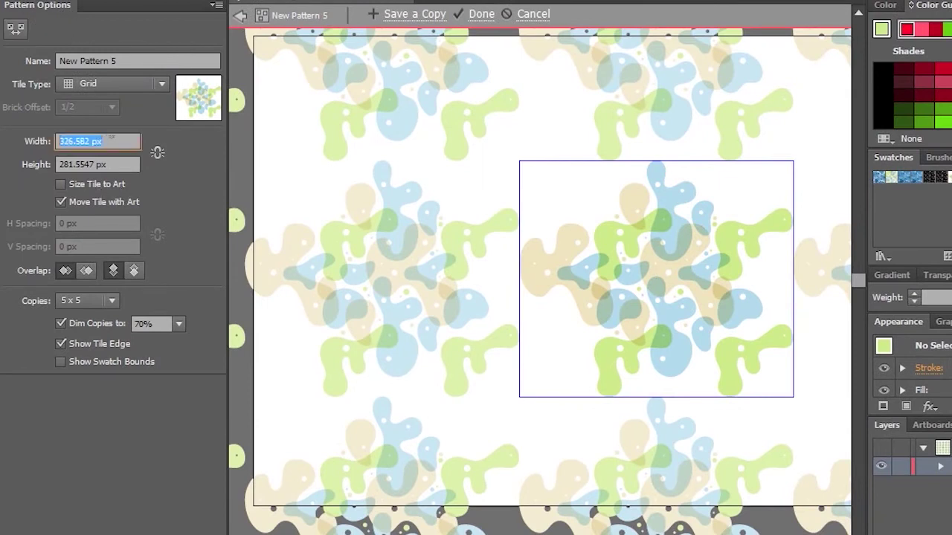
type("200")
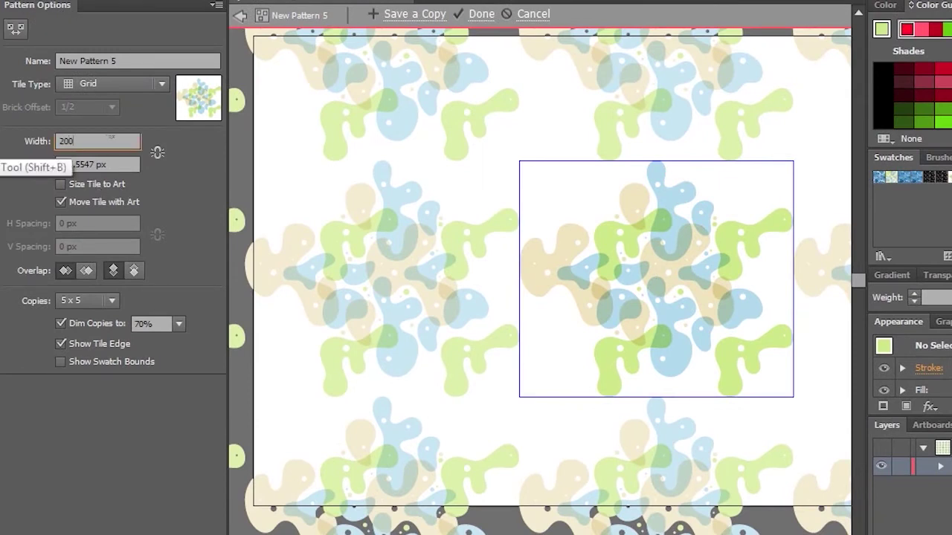
key("Tab")
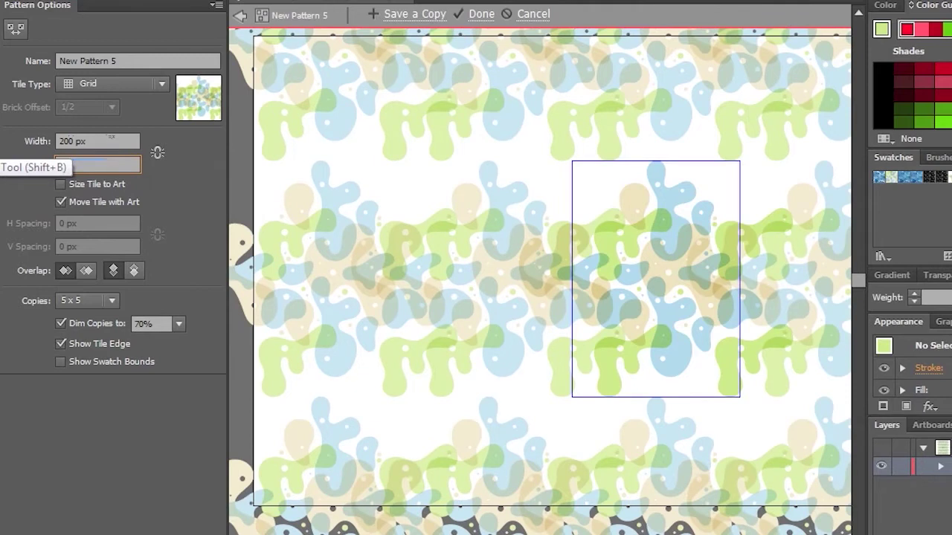
type("200")
key("Return")
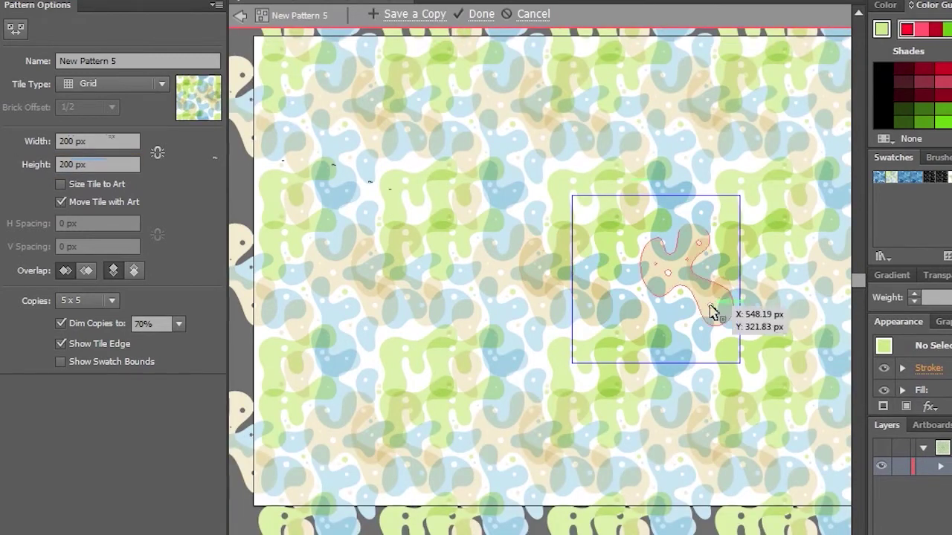
Step: Recolour the pattern artwork from green, blue and tan to the red Color Guide group
left_click(568, 192)
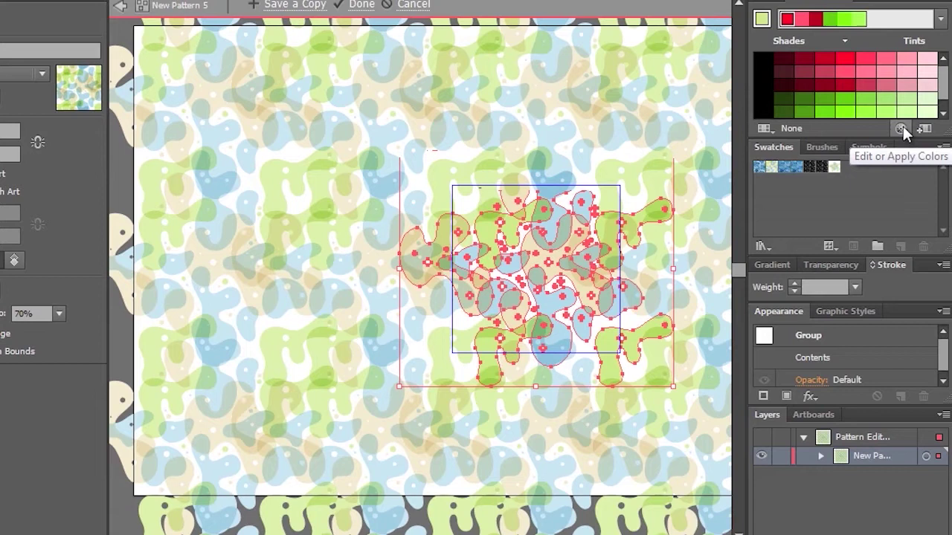
left_click(900, 128)
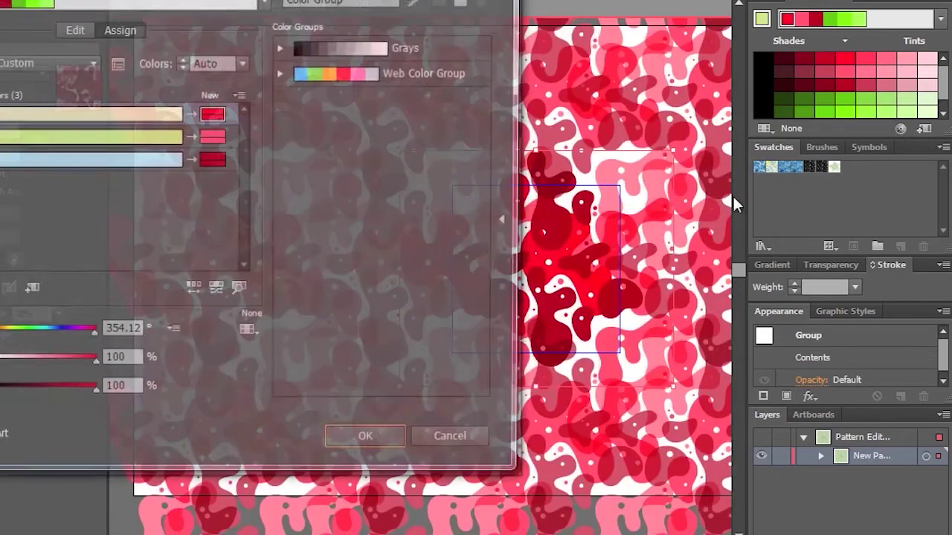
left_click(374, 441)
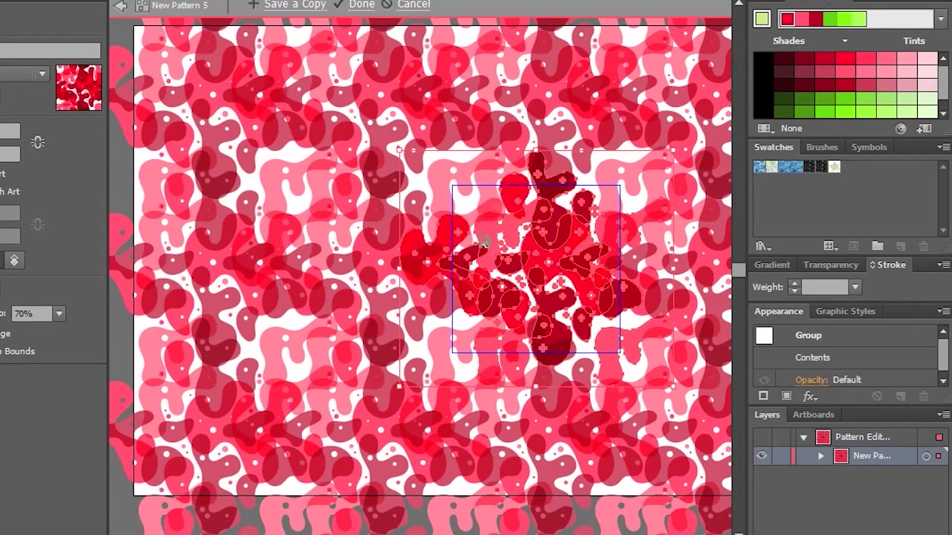
Step: Save a copy of the red pattern as a new swatch named 'Red'
left_click(290, 6)
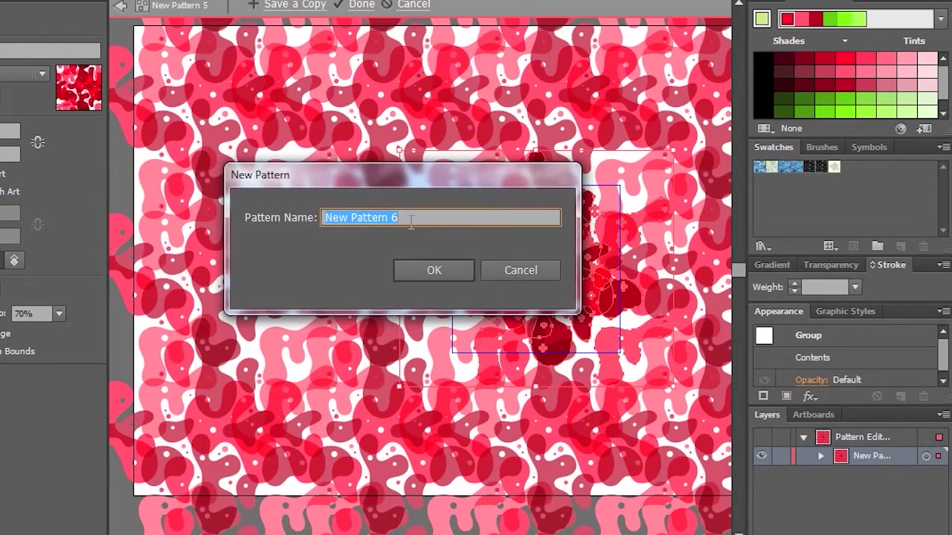
type("Red")
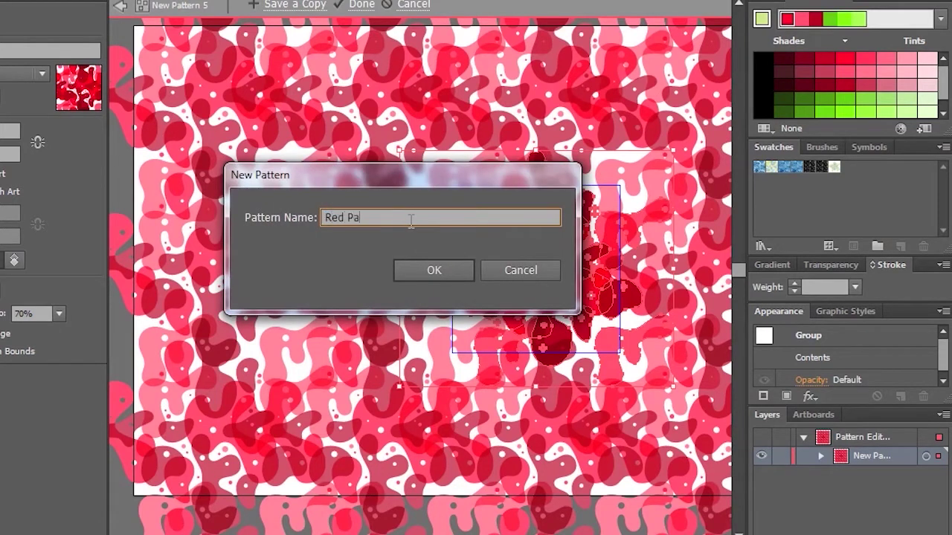
left_click(435, 270)
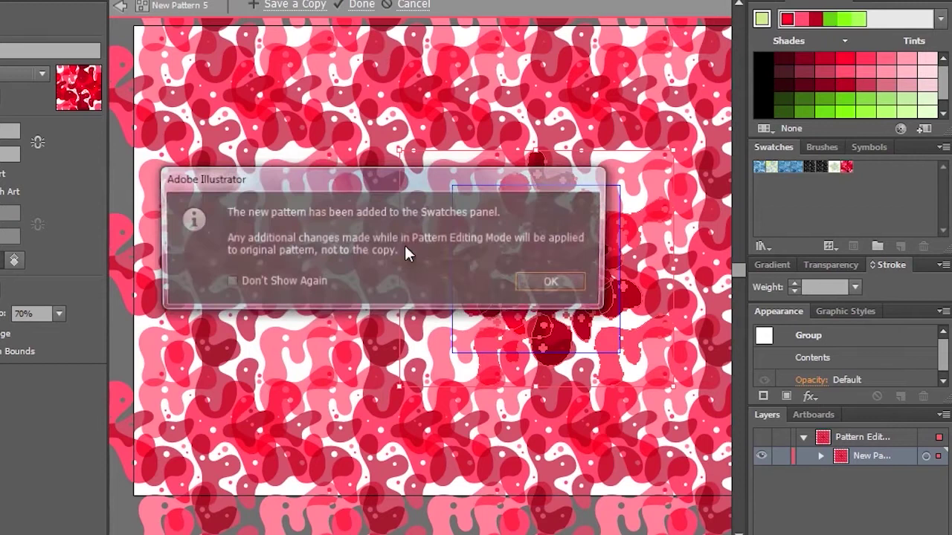
left_click(554, 283)
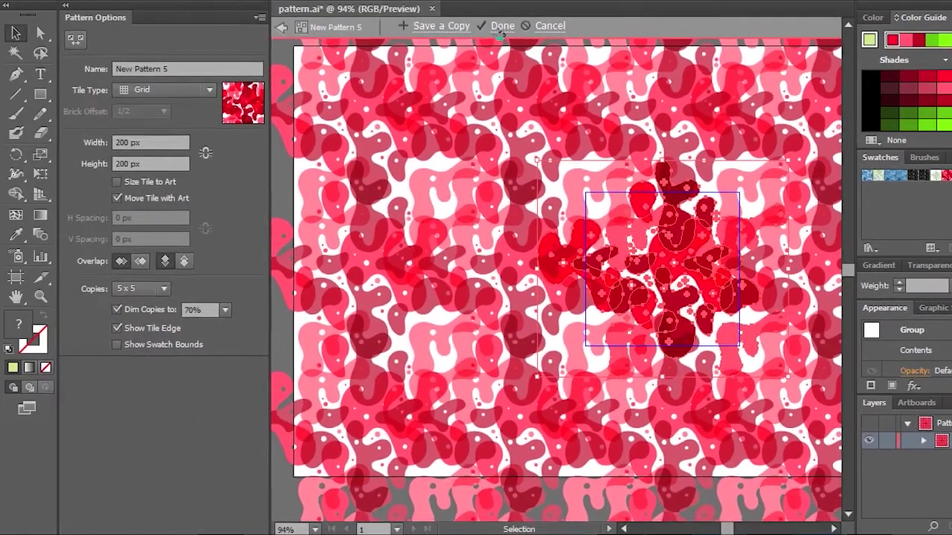
Step: Exit pattern editing and delete the leftover blob artwork from the artboard
left_click(362, 6)
left_click_drag(287, 142, 567, 384)
key("Delete")
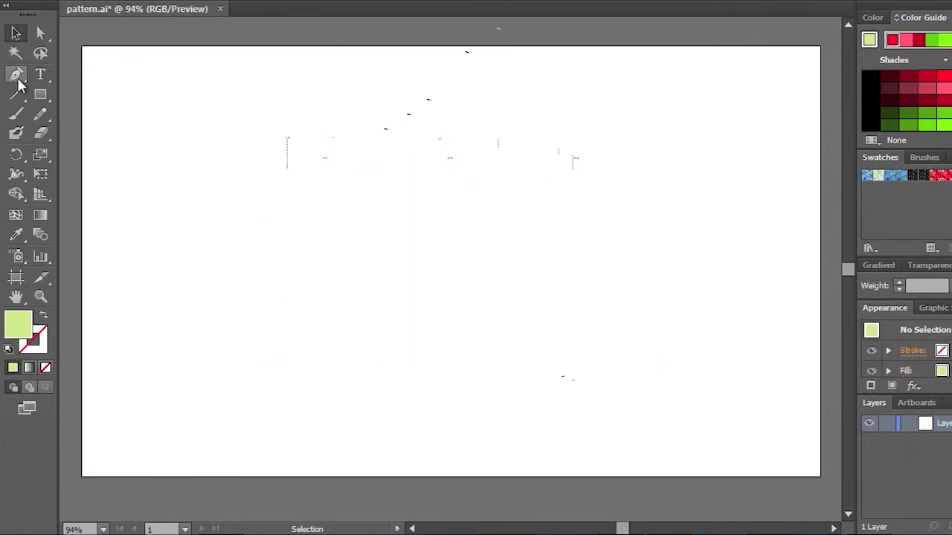
Step: Draw a square filled with the red pattern, nudge it up, and deselect it
key("m")
left_click_drag(349, 162, 581, 394)
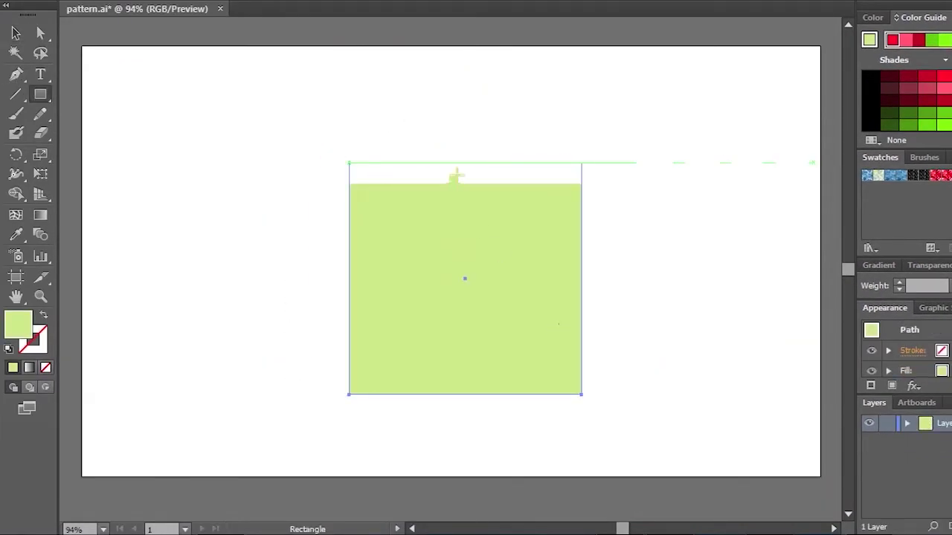
left_click(941, 176)
left_click(16, 33)
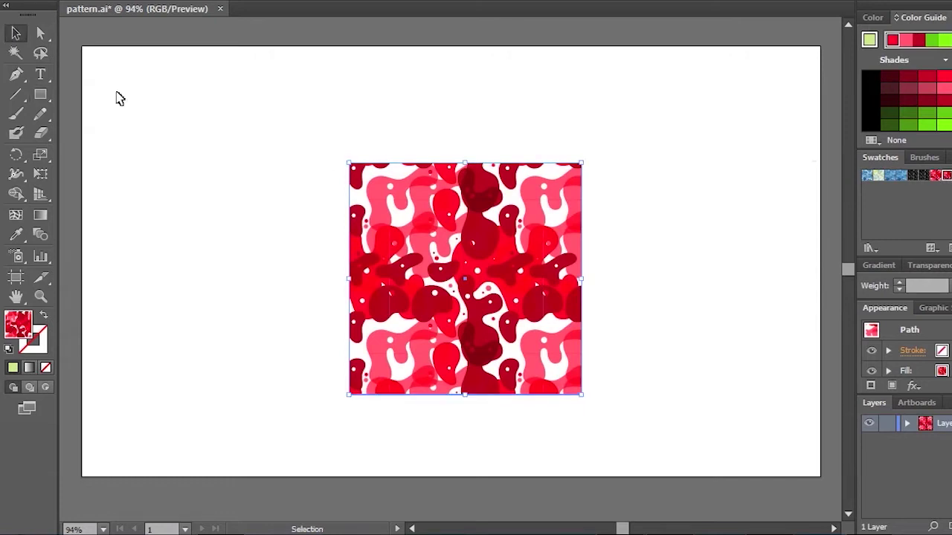
left_click_drag(432, 261, 393, 209)
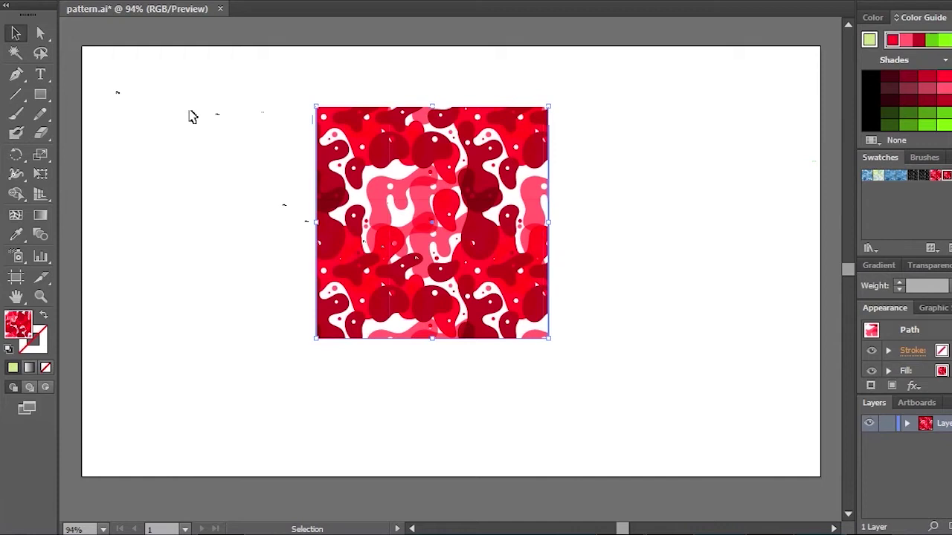
left_click(187, 113)
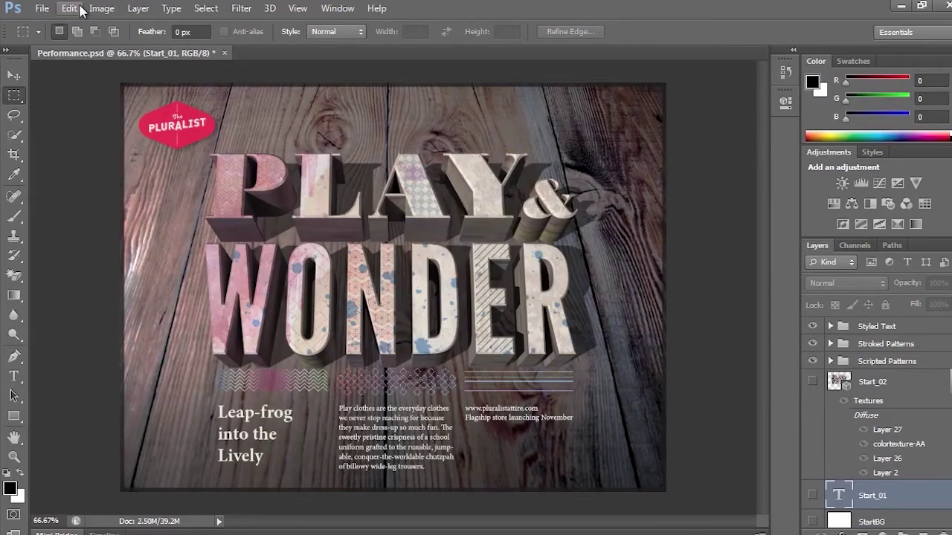
left_click(69, 9)
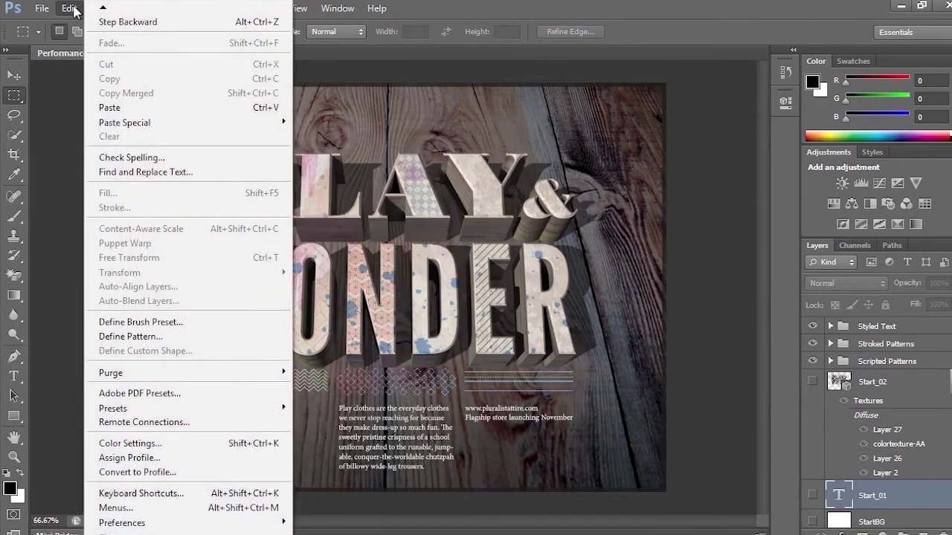
mouse_move(149, 522)
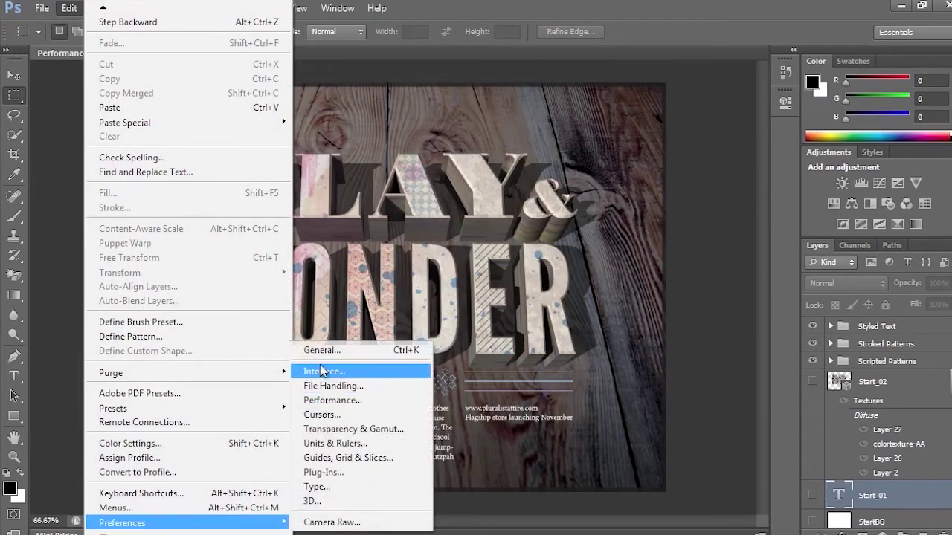
left_click(333, 385)
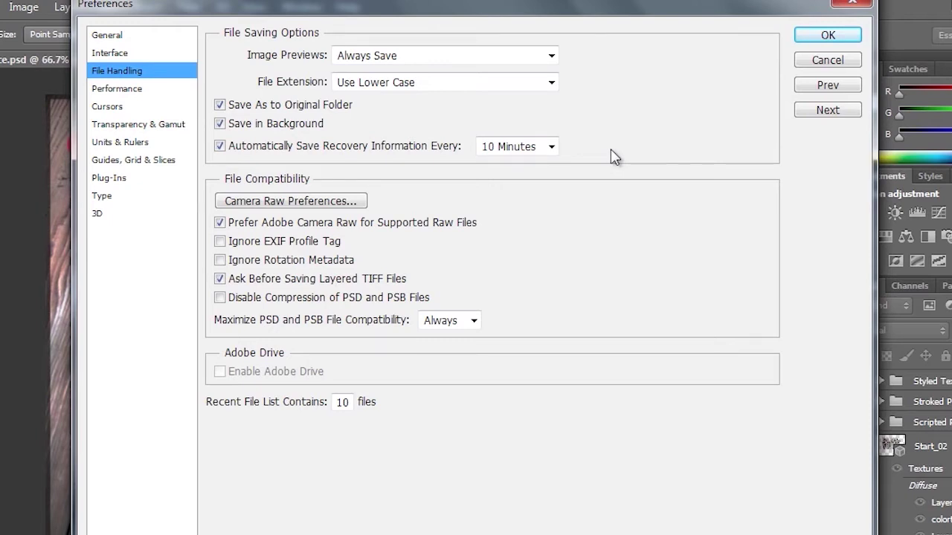
left_click(827, 61)
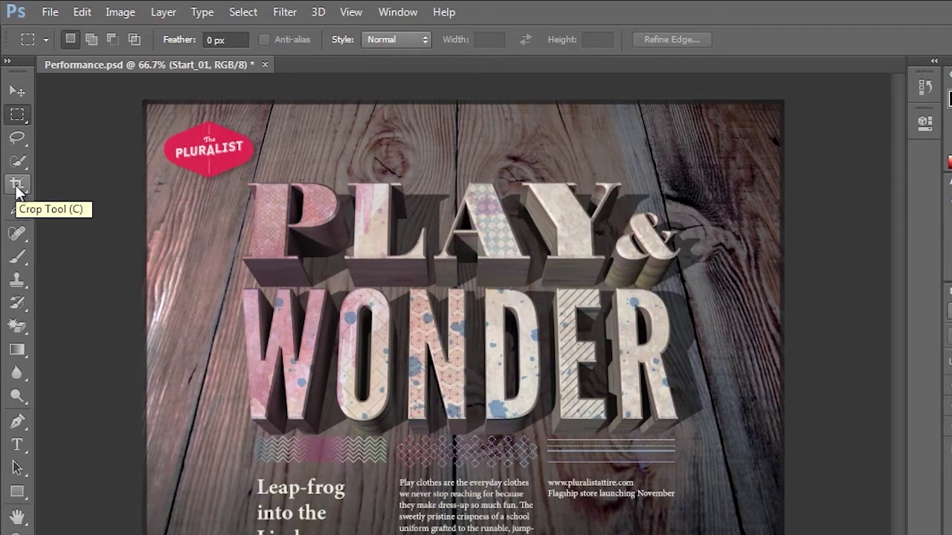
Step: Crop the poster tightly around the headline, between the logo and the body text
left_click(18, 191)
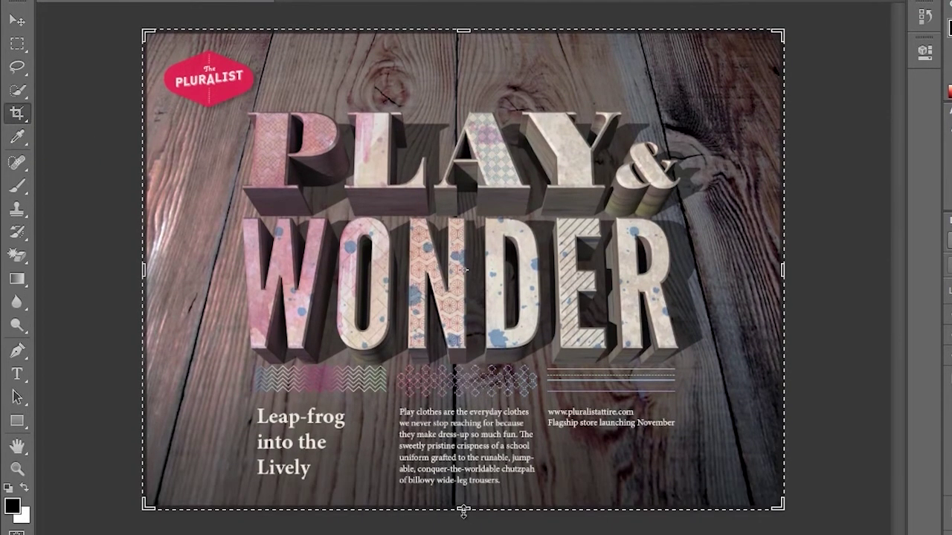
left_click_drag(463, 534, 462, 534)
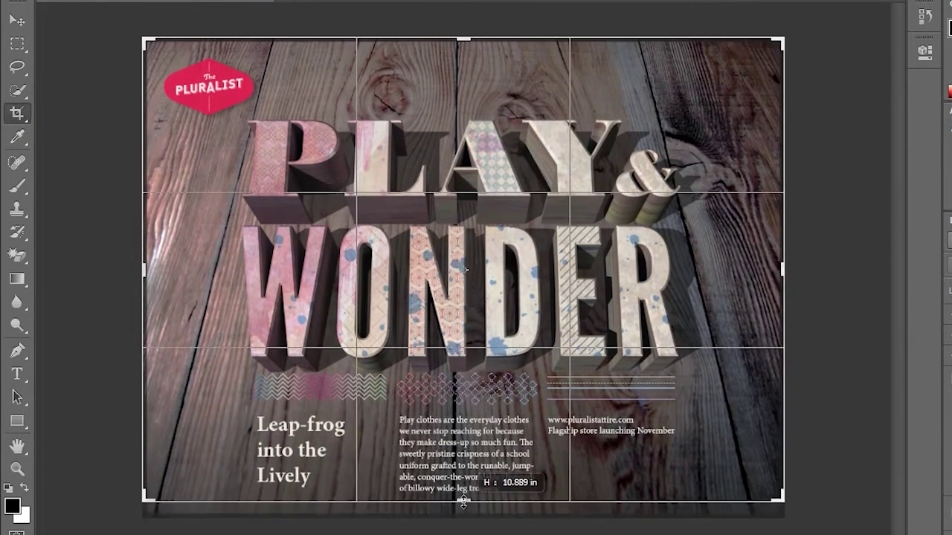
left_click_drag(463, 502, 464, 439)
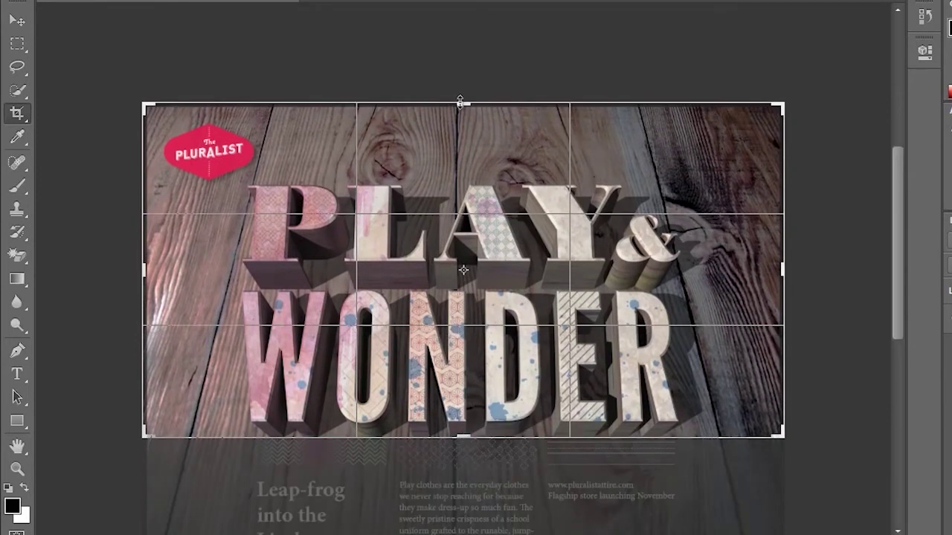
left_click_drag(462, 104, 473, 136)
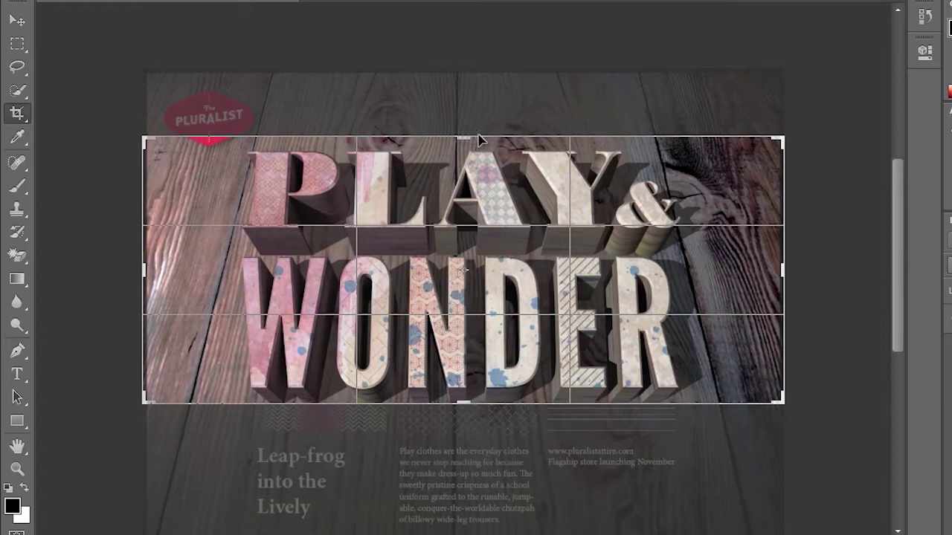
left_click_drag(463, 140, 465, 145)
mouse_move(426, 260)
left_mouse_down()
mouse_move(424, 249)
mouse_move(429, 273)
left_mouse_up()
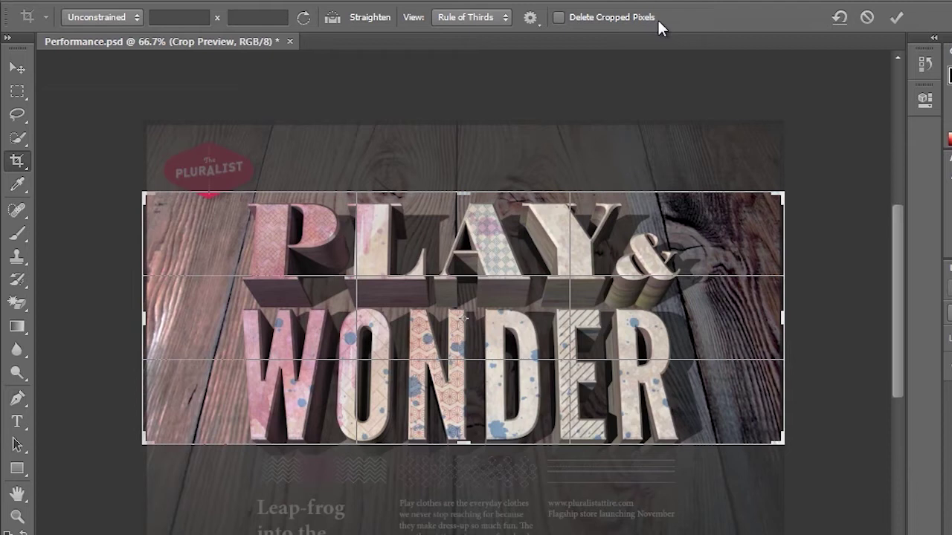
left_click(895, 18)
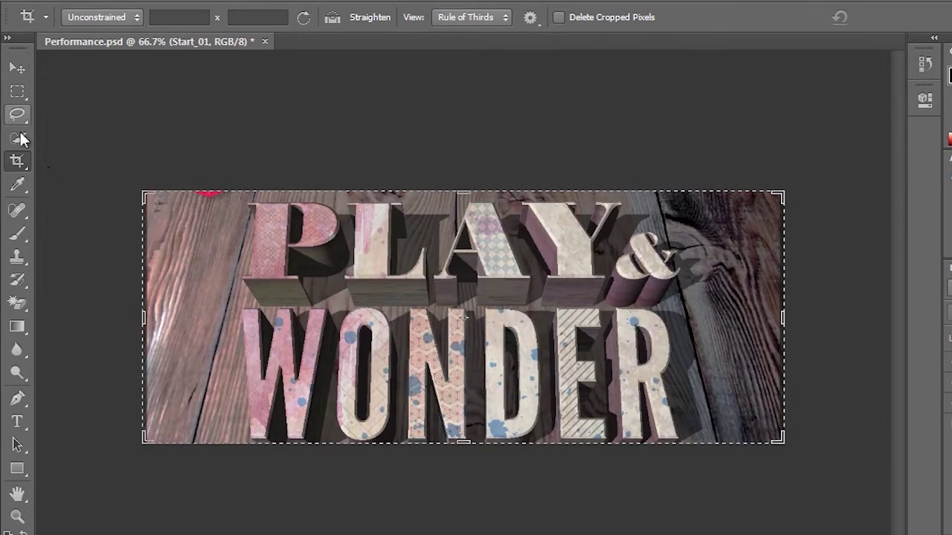
Step: Start a new crop and extend it up over the logo and down below the title
left_click(236, 248)
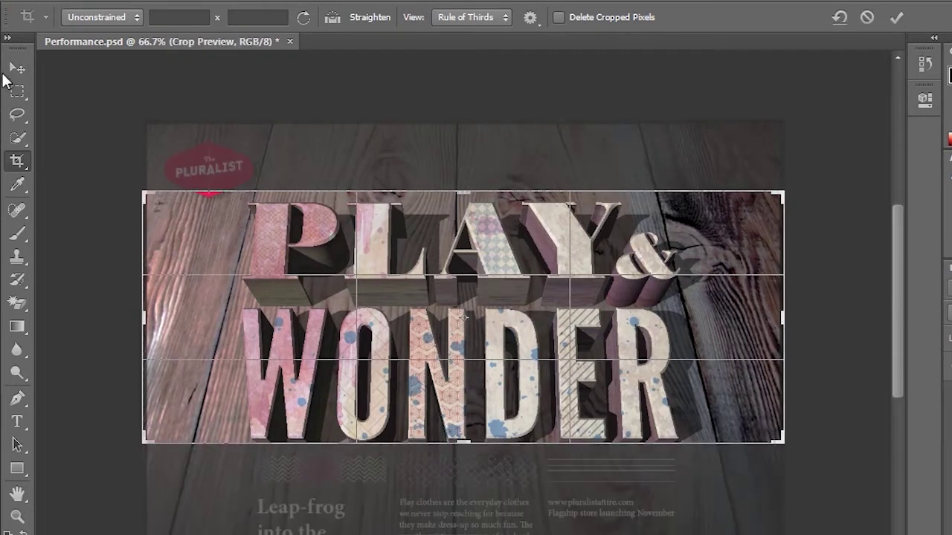
left_click_drag(469, 180, 462, 157)
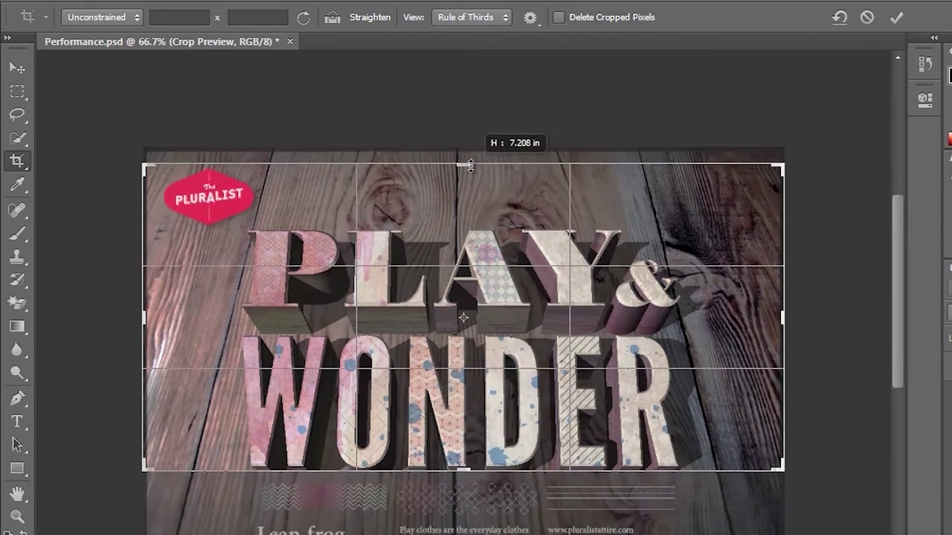
left_click_drag(468, 468, 470, 493)
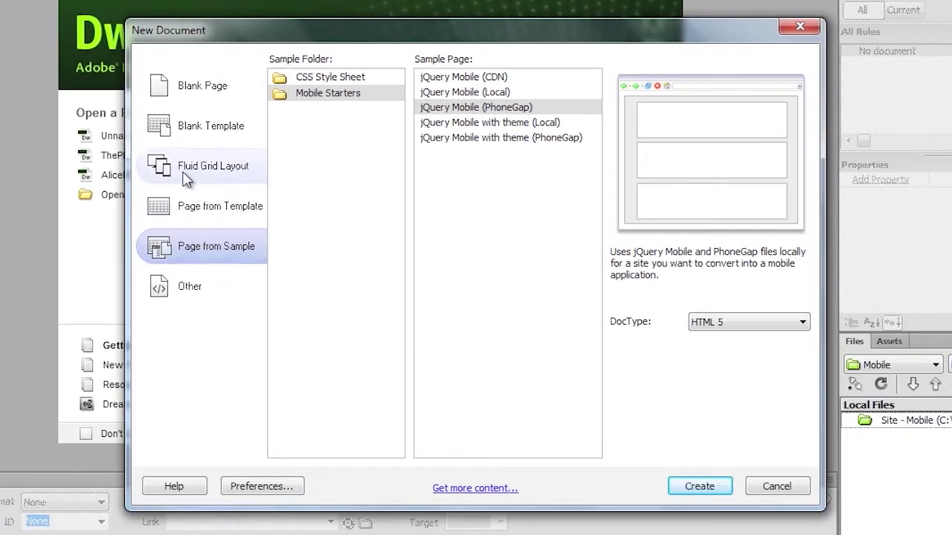
Step: Create a new page from the Mobile Starters jQuery Mobile (PhoneGap) sample
left_click(324, 96)
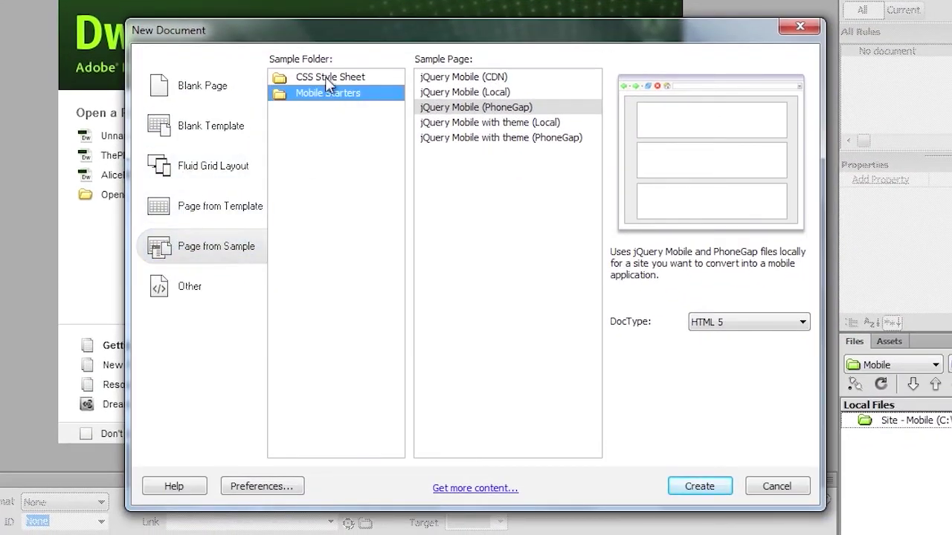
left_click(219, 249)
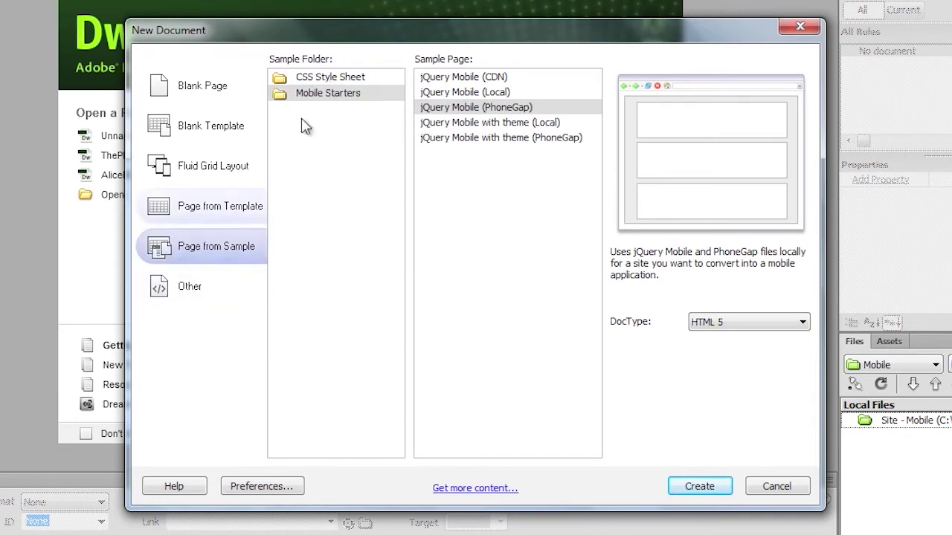
left_click(329, 95)
left_click(438, 109)
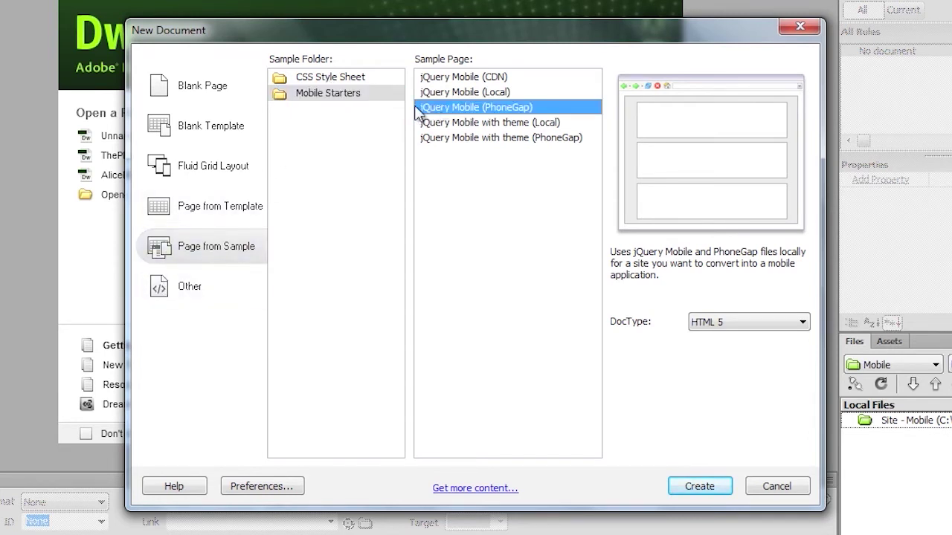
left_click(693, 487)
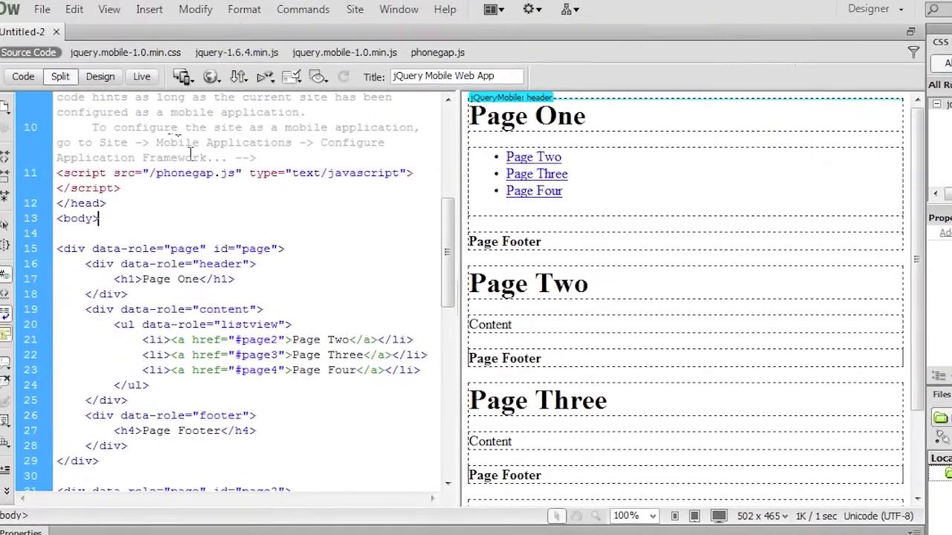
Step: Save the page as index.html and copy its dependent jQuery Mobile files into the site
left_click(42, 9)
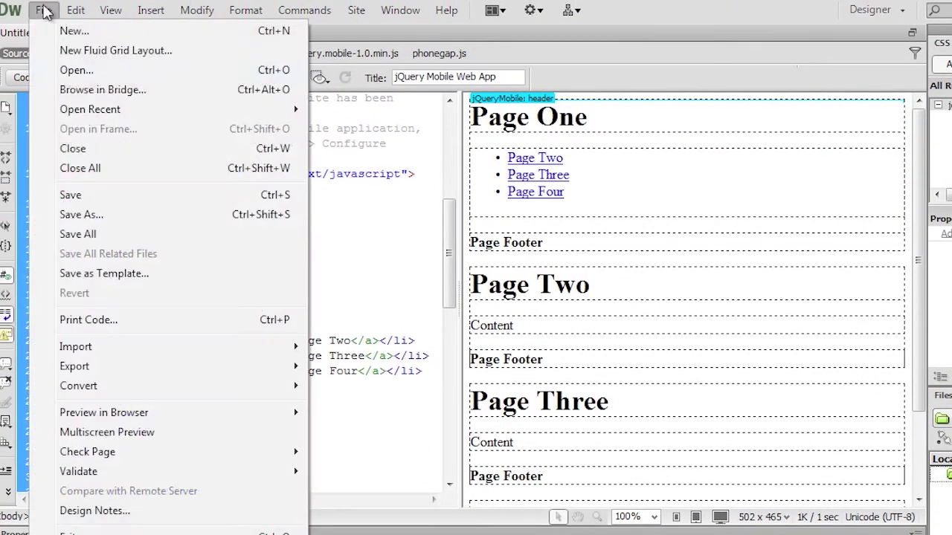
left_click(85, 194)
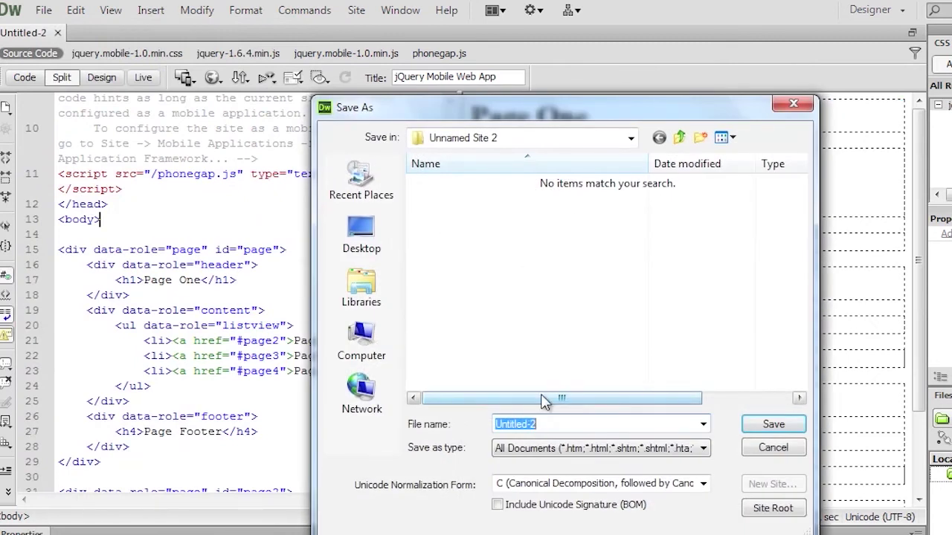
type("index")
key("Return")
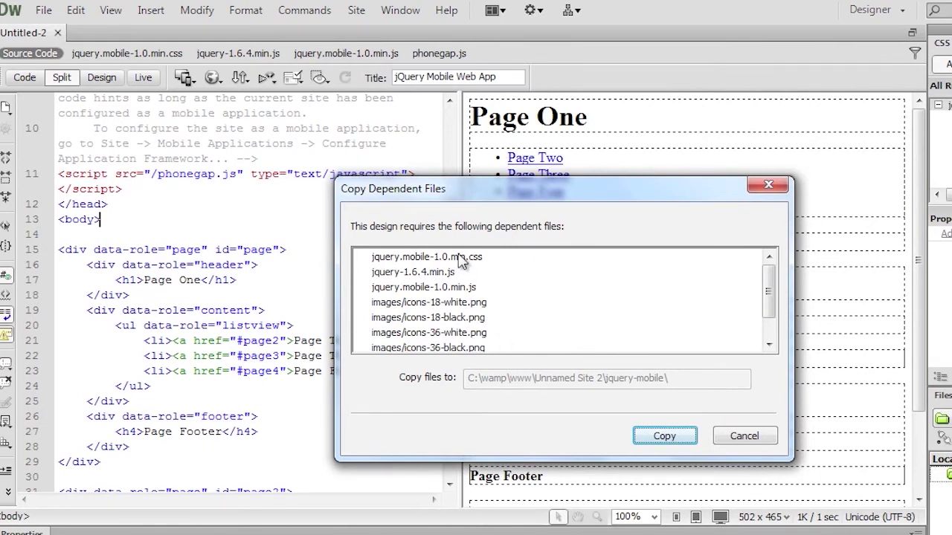
left_click(664, 436)
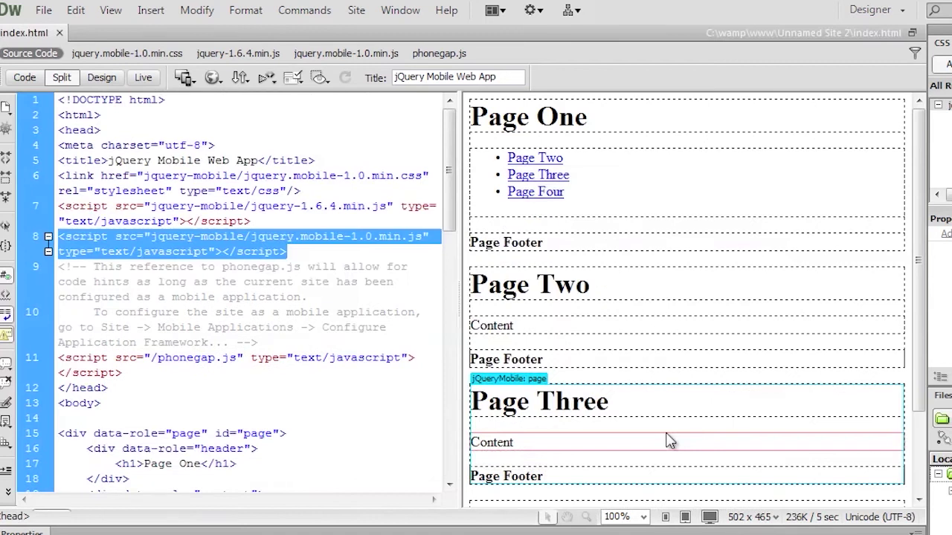
Step: Switch to Live view, go to Page Two, and set the Insert panel to jQuery Mobile
left_click(143, 77)
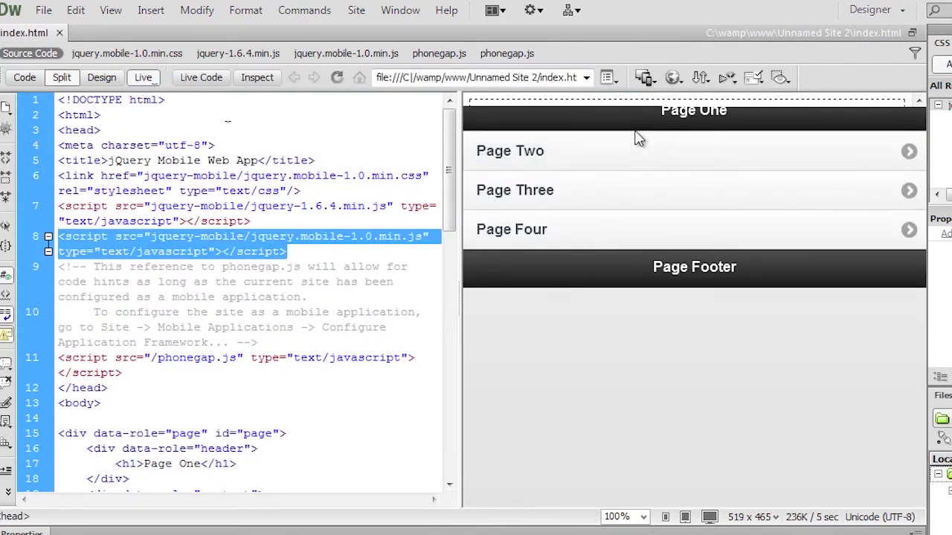
left_click(638, 152)
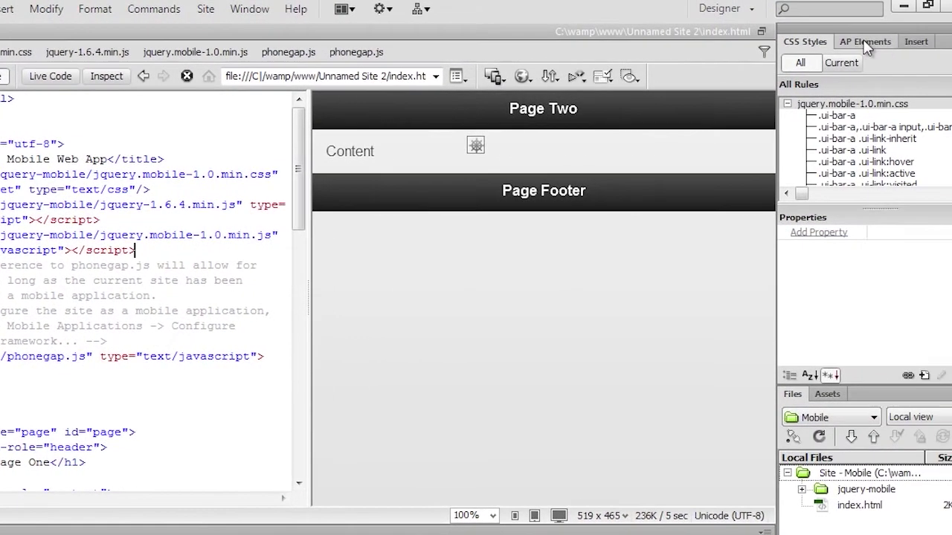
left_click(916, 42)
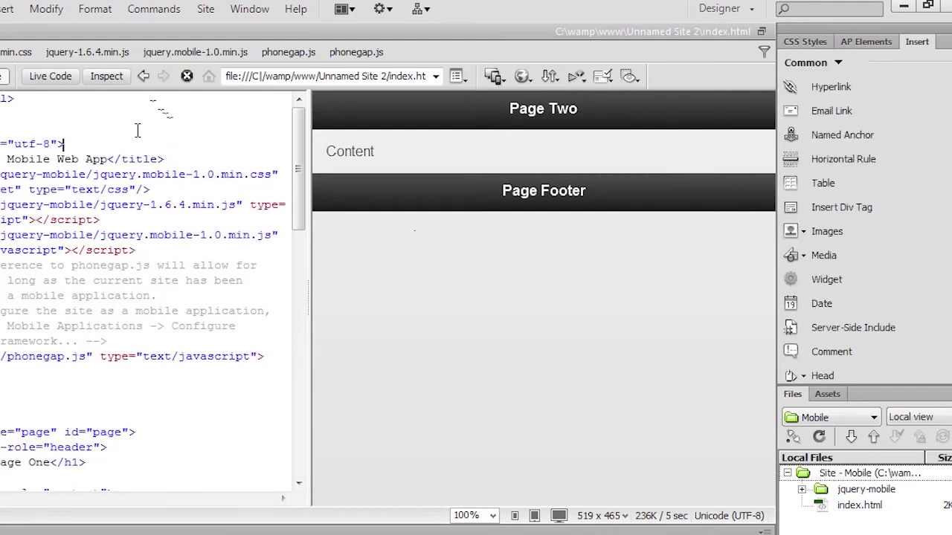
left_click(833, 64)
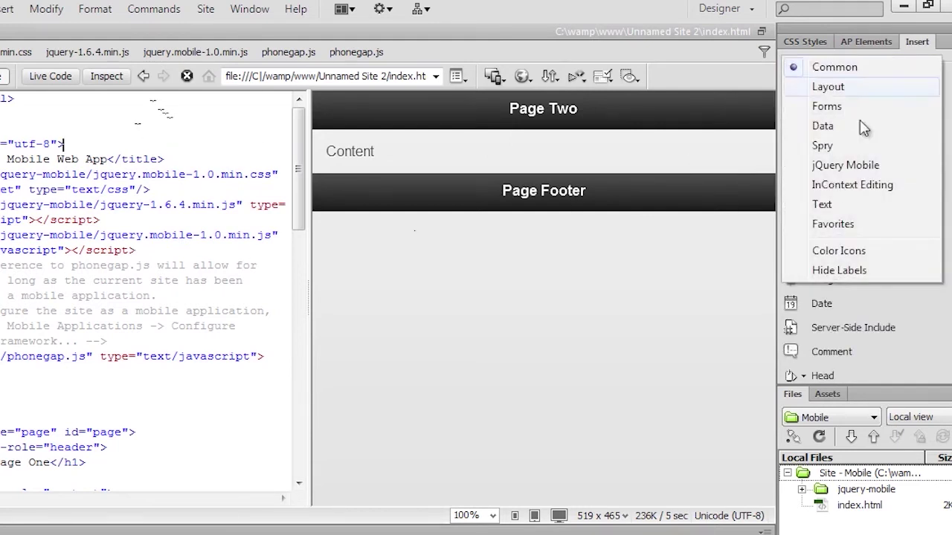
left_click(871, 165)
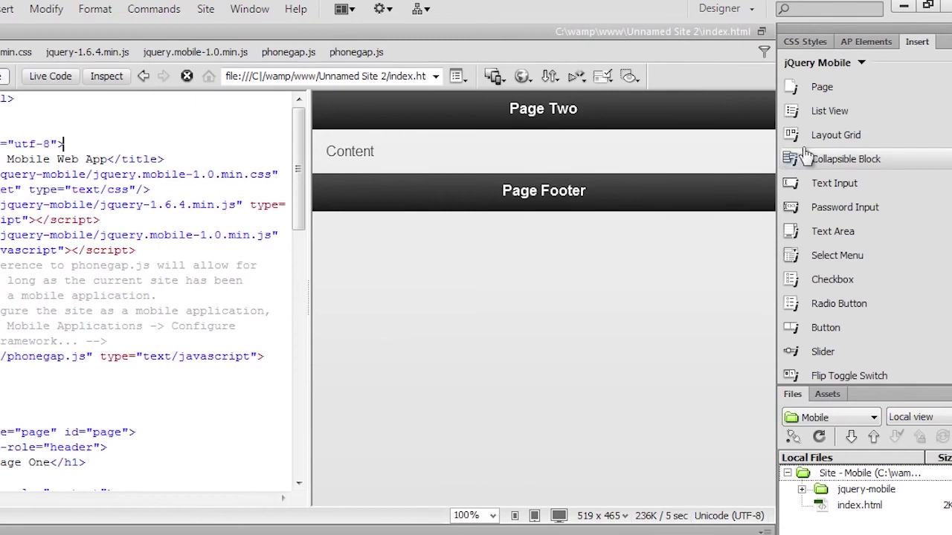
Step: Select the Page Two footer and bring up the CSS Styles panel
left_click(474, 252)
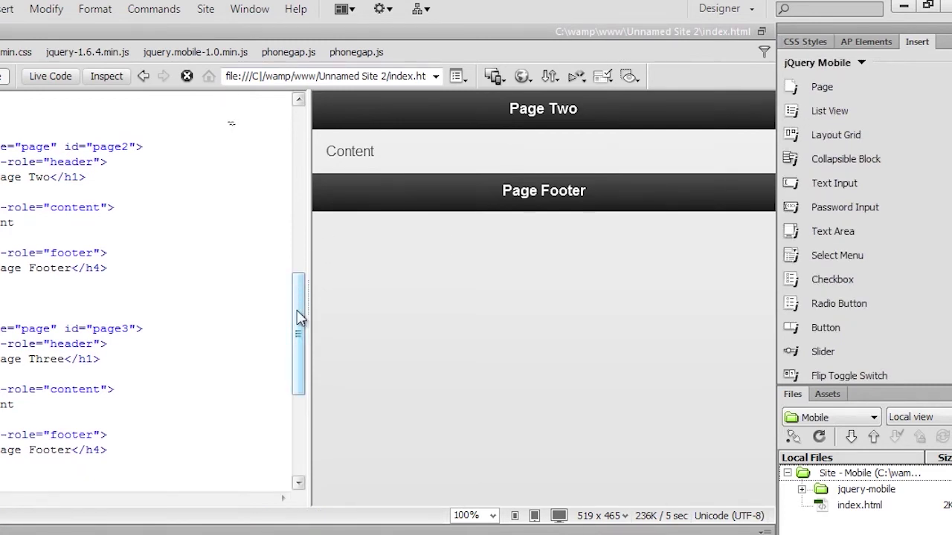
scroll(300, 319, "up", 2)
left_click(794, 43)
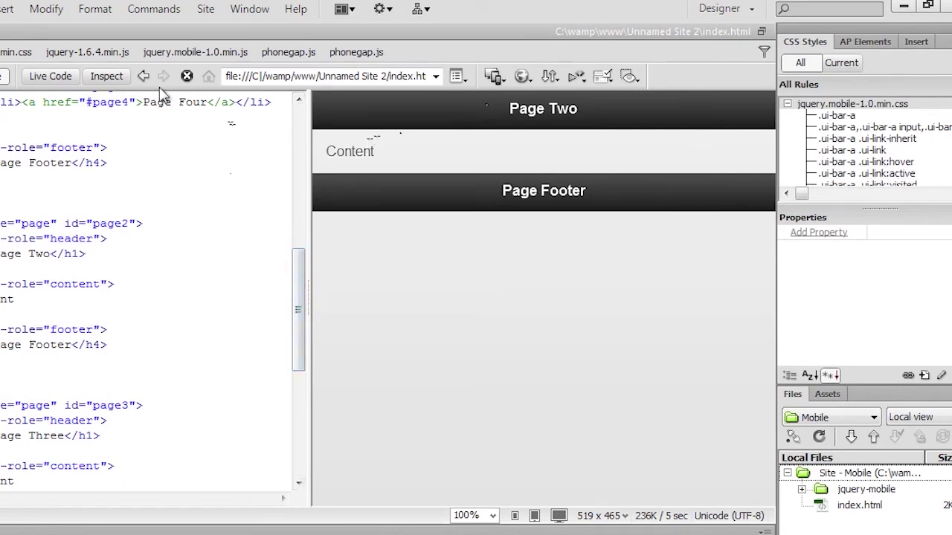
Step: Open the jQuery Mobile Swatches panel and give the Page Two header yellow theme 'e'
left_click(249, 9)
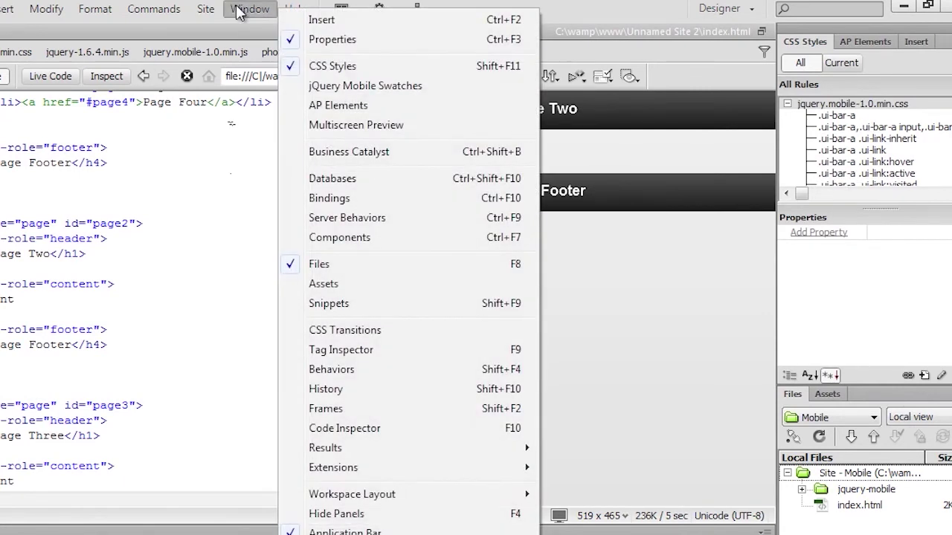
left_click(389, 87)
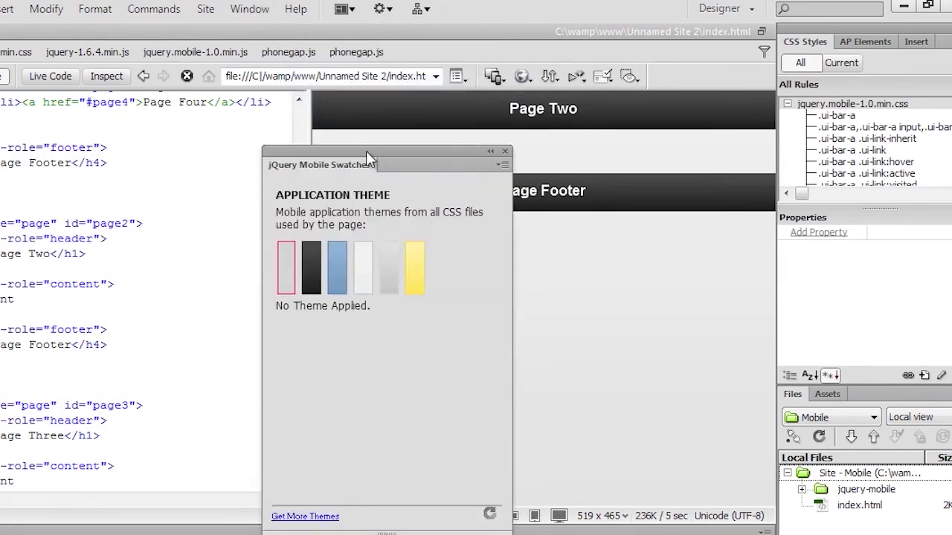
left_click_drag(366, 151, 206, 116)
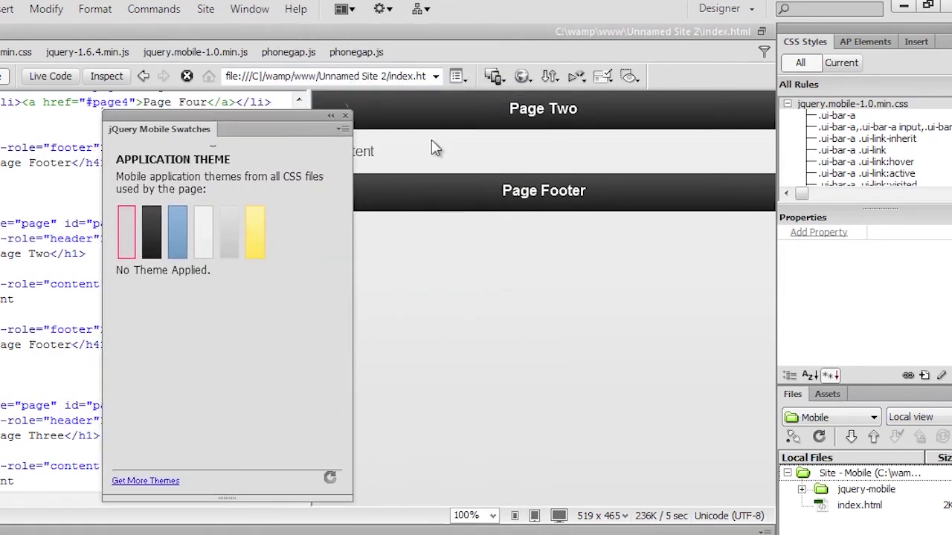
left_click(563, 110)
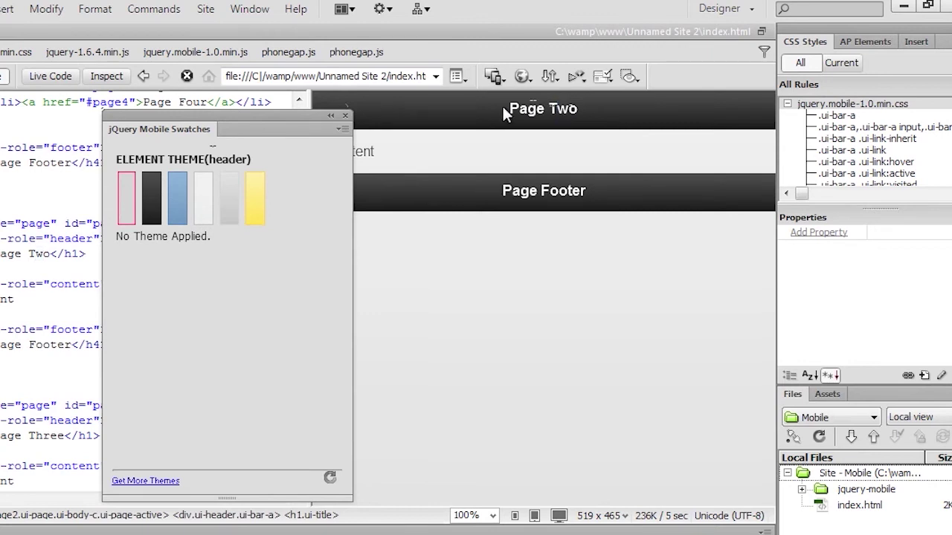
left_click_drag(505, 109, 588, 110)
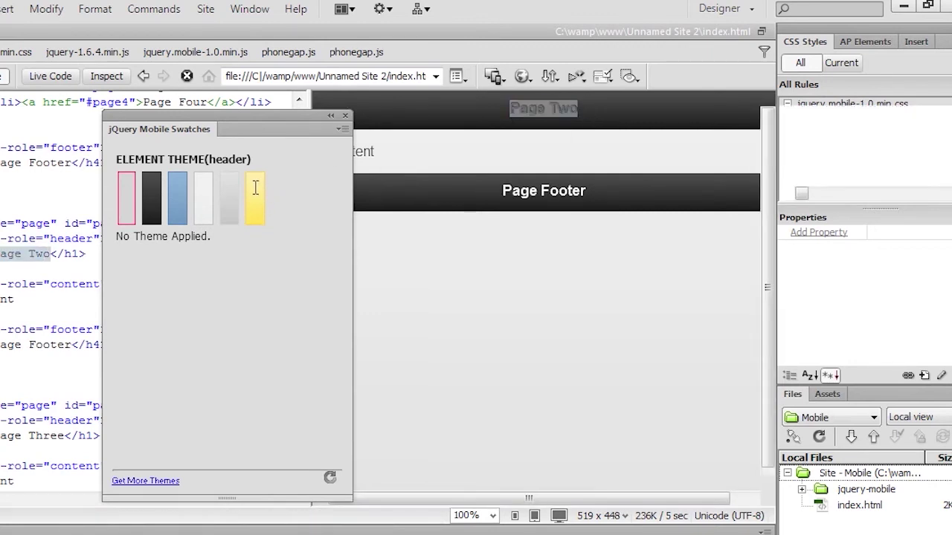
left_click(256, 197)
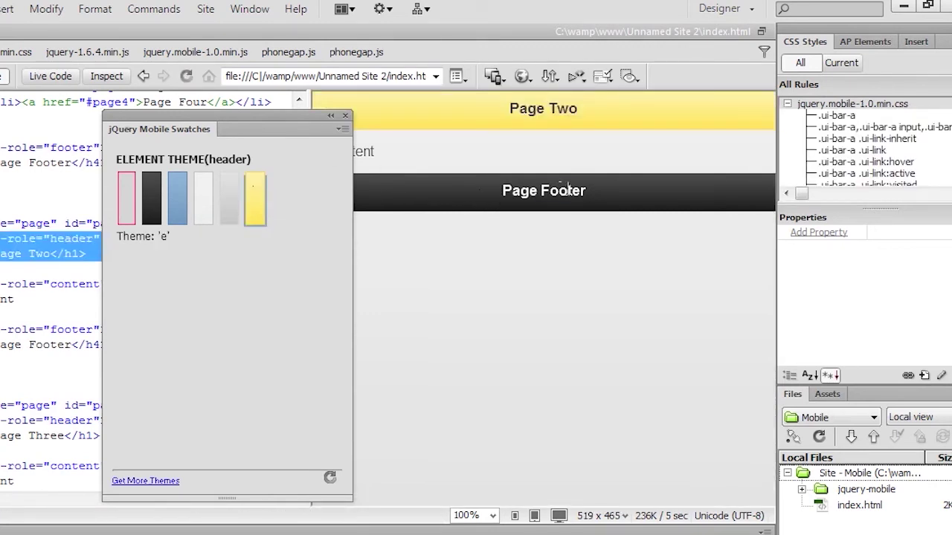
Step: Give the Page Two footer yellow theme 'e' and close the swatches panel
double_click(567, 190)
left_click(253, 214)
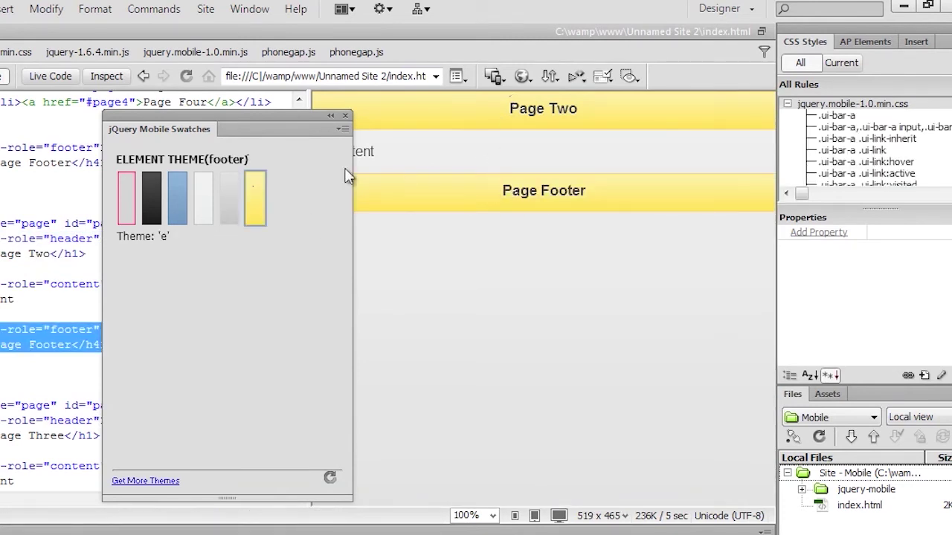
left_click(346, 116)
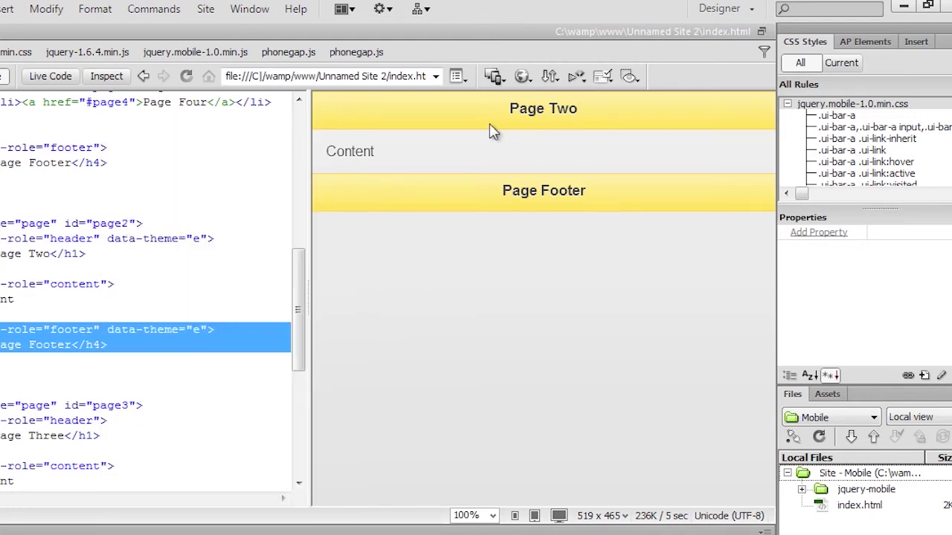
Step: Change the .ui-bar-a text-shadow colour from #000 to red #F00 in the CSS Styles panel
left_click(836, 116)
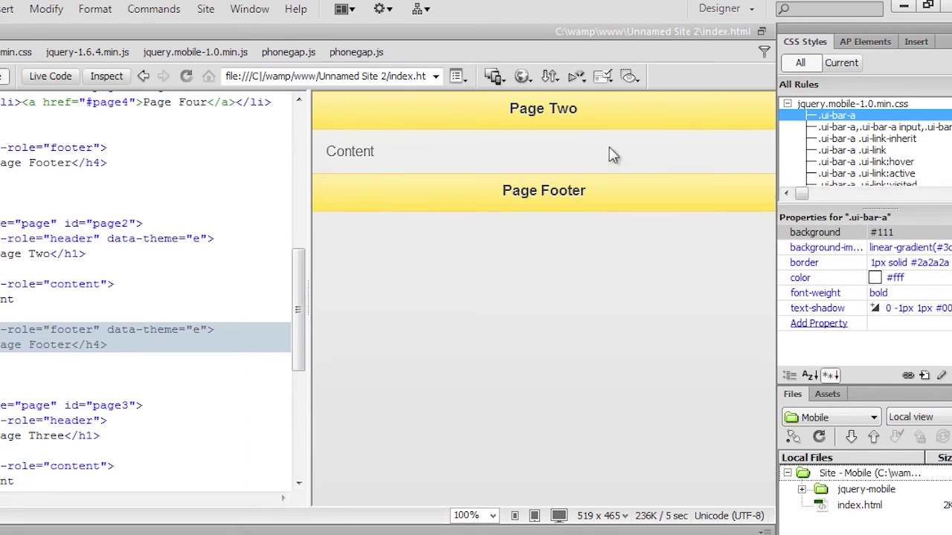
left_click(874, 310)
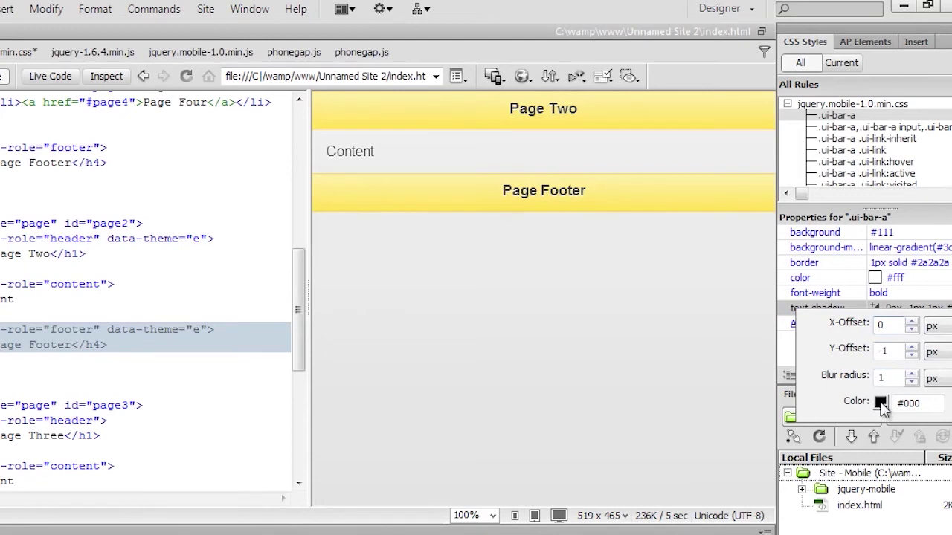
left_click(879, 403)
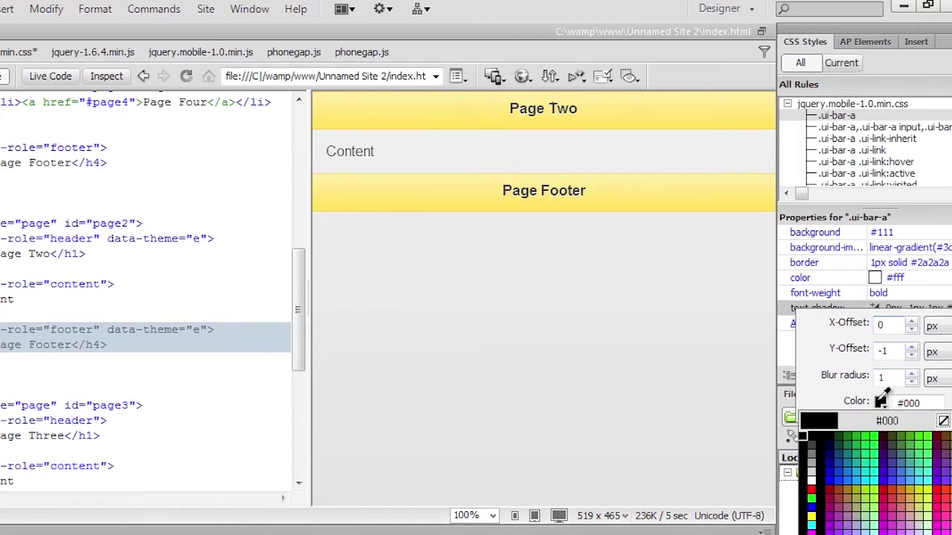
left_click(810, 490)
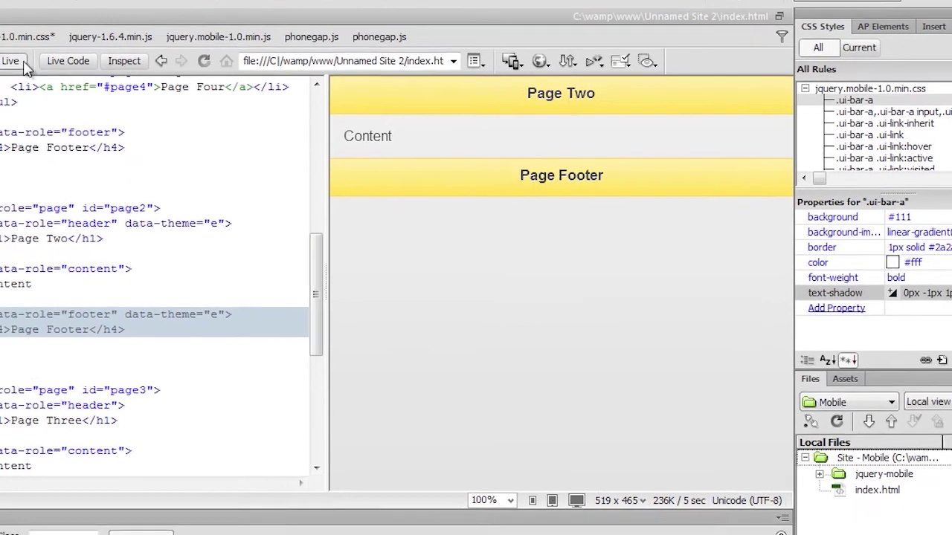
Step: Toggle Live view off and on to refresh Page One with the edited .ui-bar-a style
left_click(22, 64)
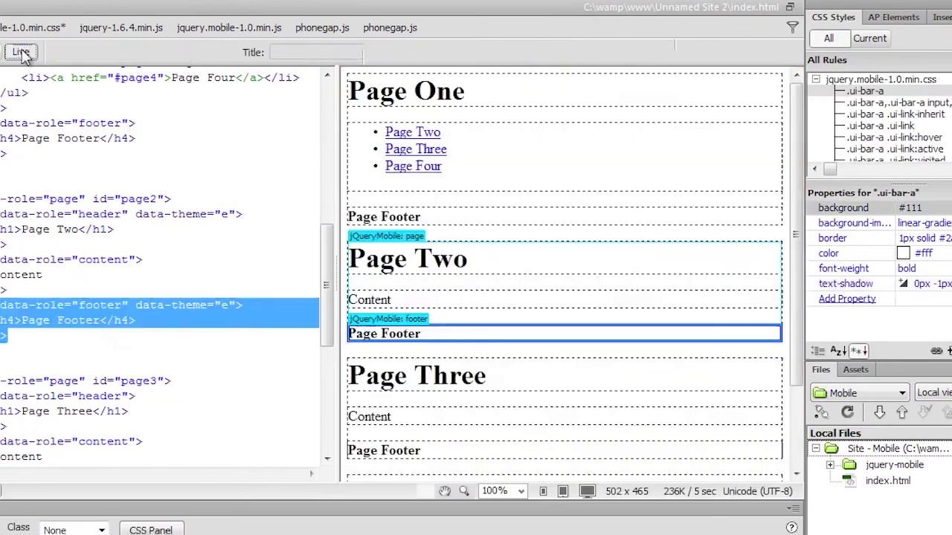
left_click(15, 61)
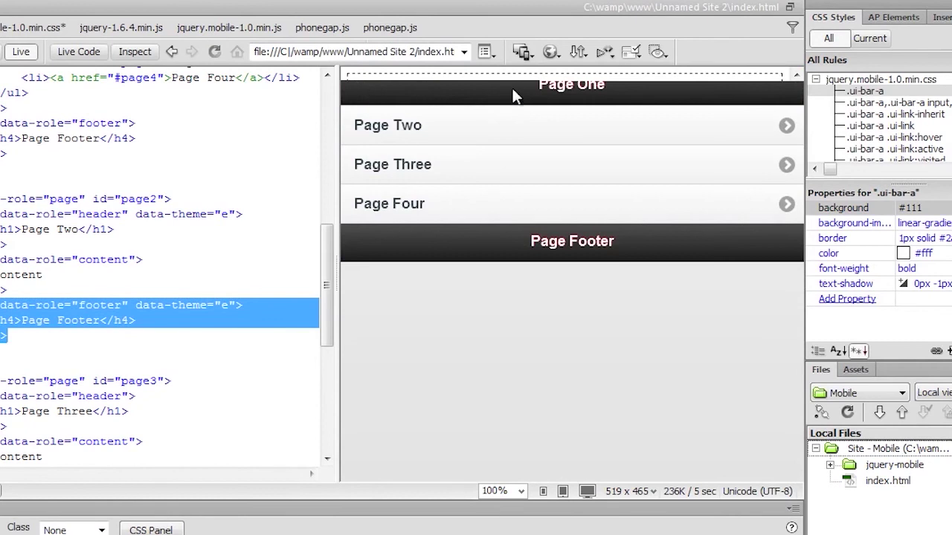